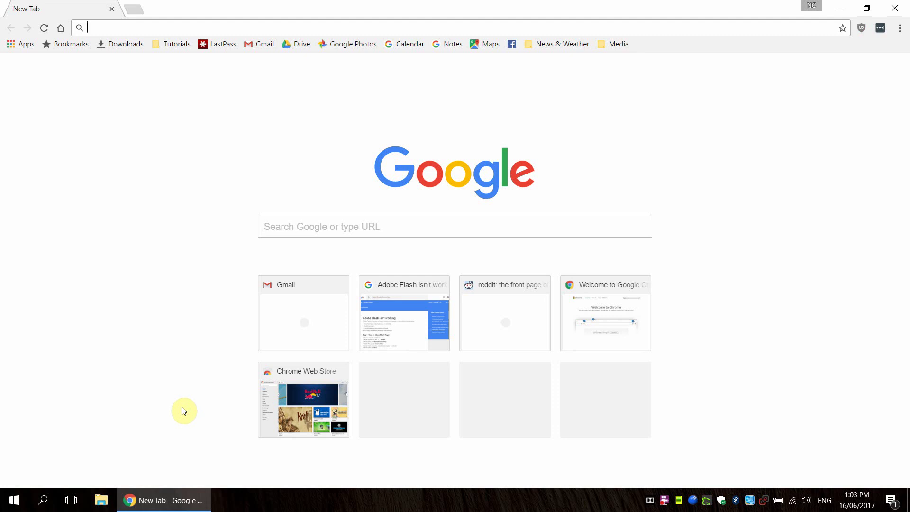
Step: Load the Gmail inbox from the Gmail bookmark on the new tab page
left_click(261, 48)
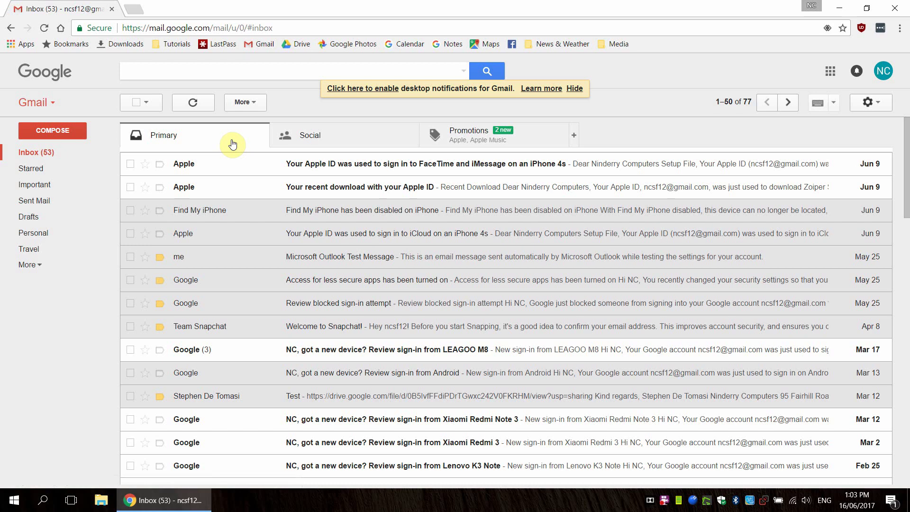
Step: Switch to Google Contacts through the Gmail apps menu and bookmark the Contacts page
left_click(54, 103)
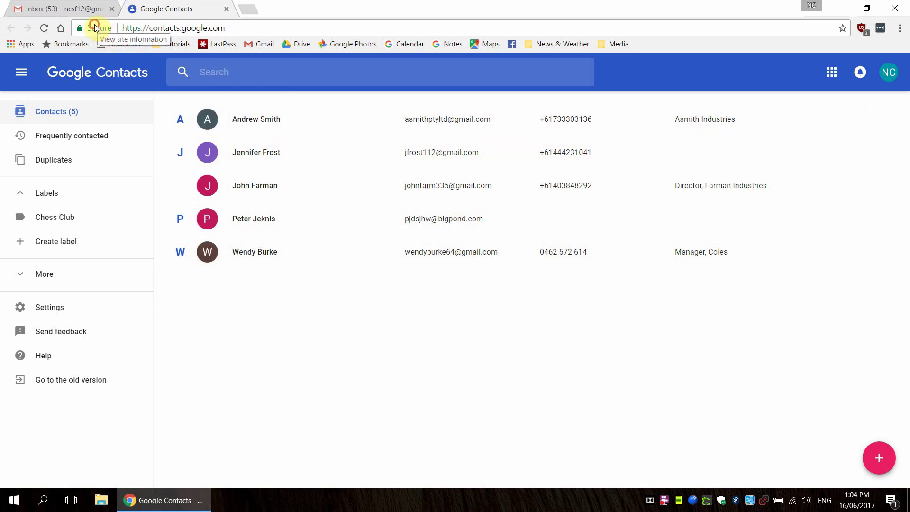
left_click_drag(97, 27, 278, 42)
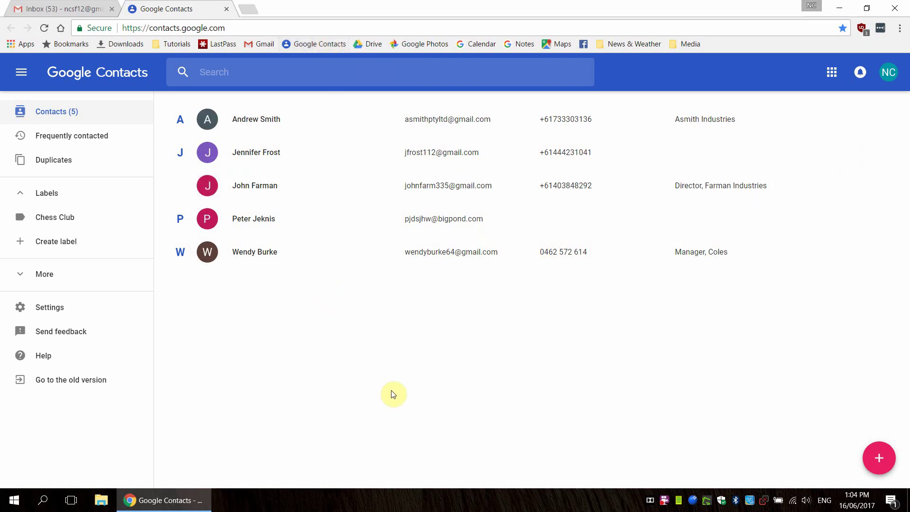
Step: Start a new contact and enter the full name, an email address and a phone number
left_click(881, 458)
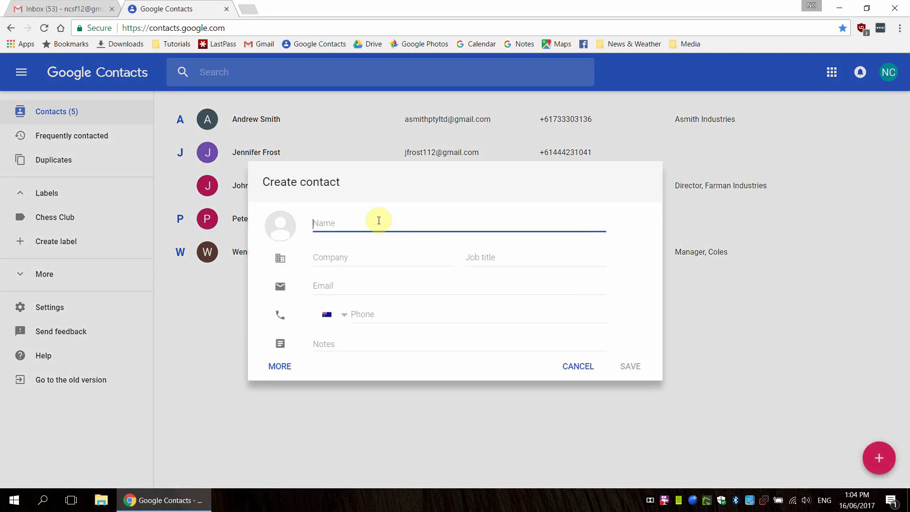
type("John Smith")
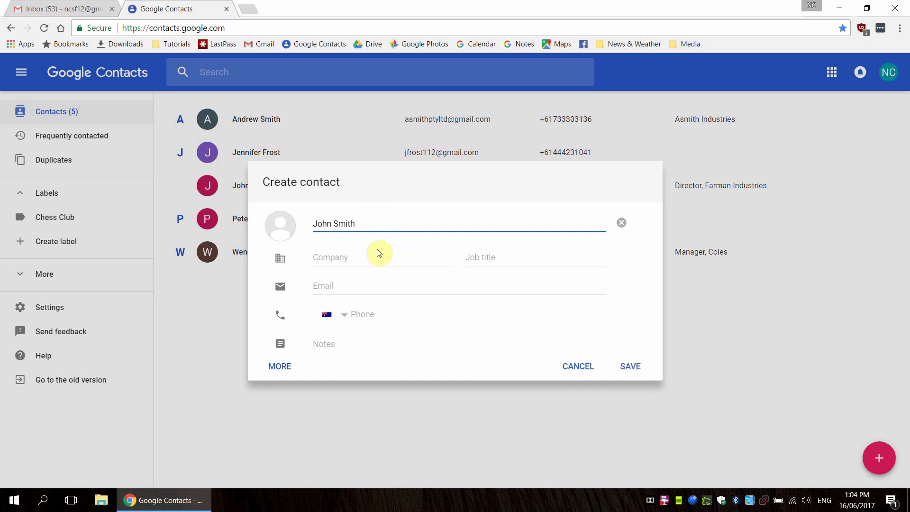
left_click(366, 257)
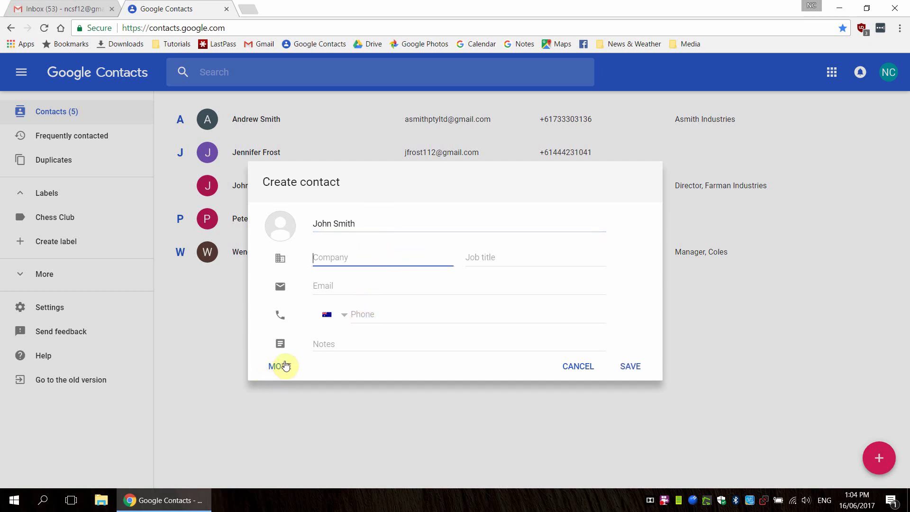
left_click(334, 286)
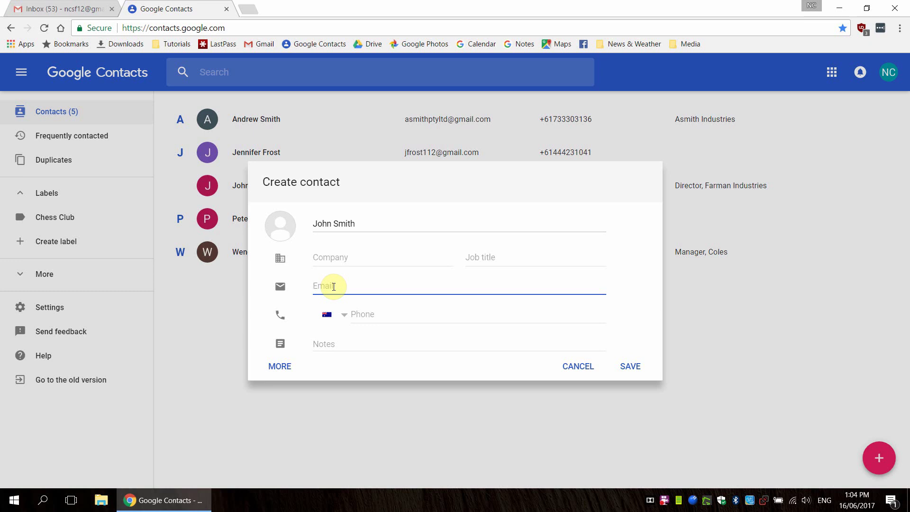
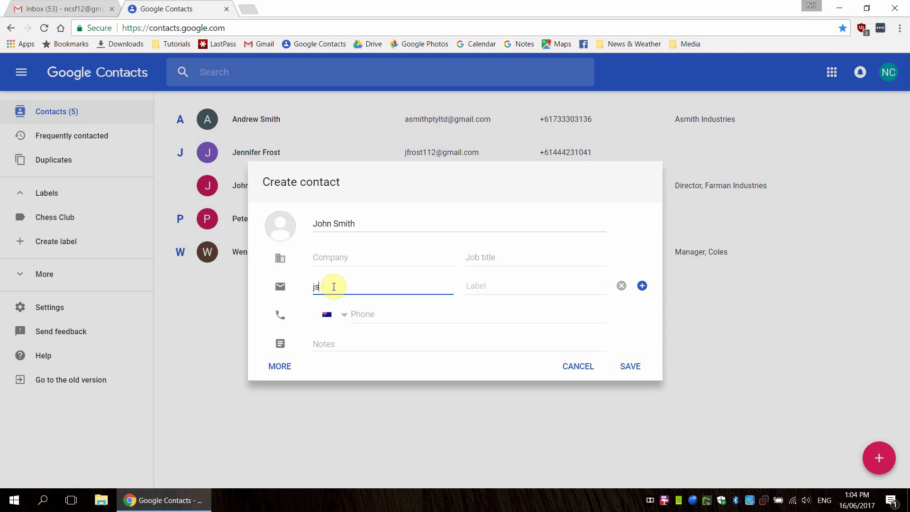
left_click(384, 315)
type("5555555")
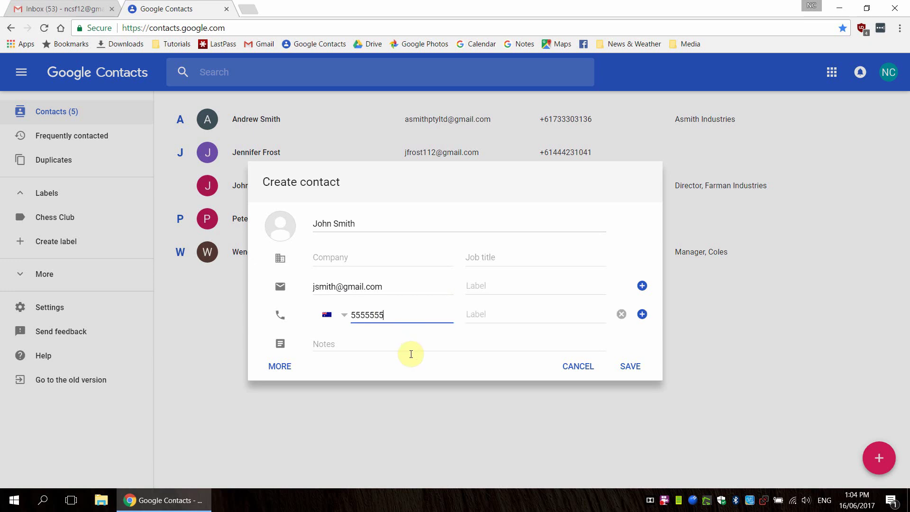
left_click(400, 341)
Step: Label the phone number and the first email address as Home
left_click(536, 314)
left_click(508, 340)
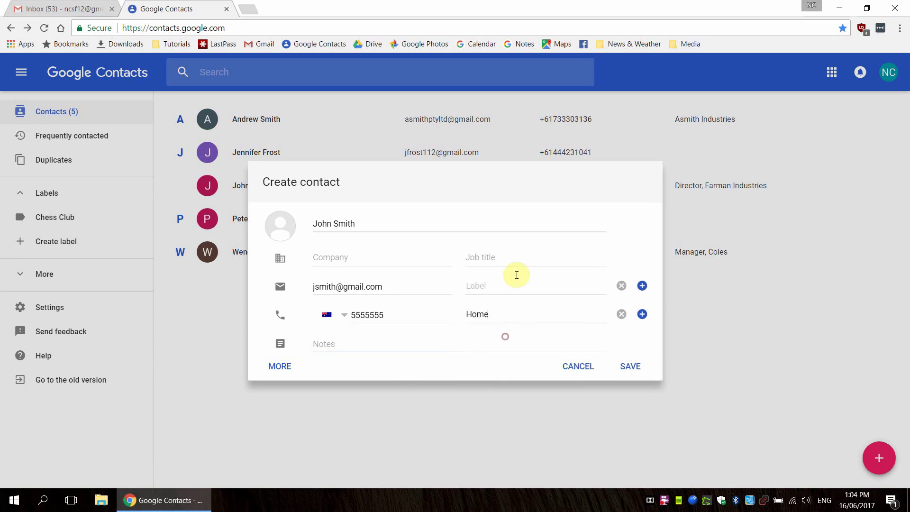
left_click(508, 286)
left_click(492, 310)
Step: Add a second, work email address and label it Work
left_click(642, 286)
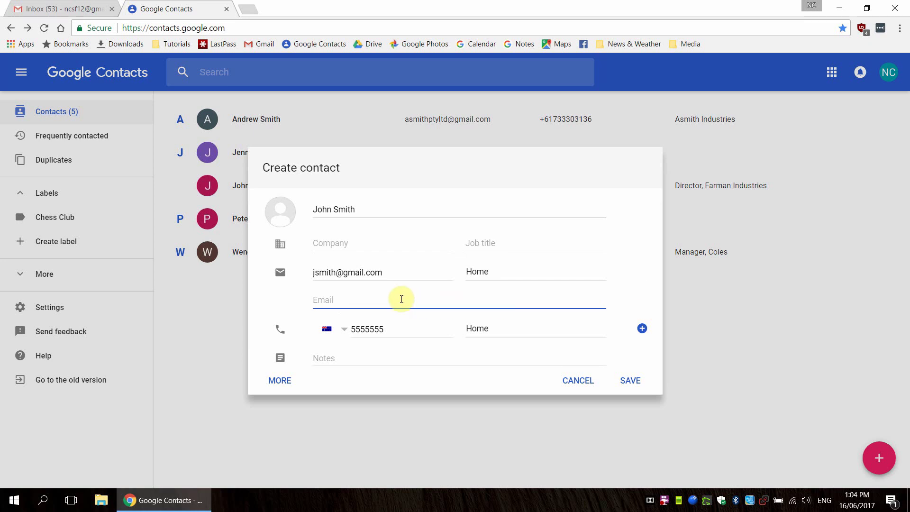
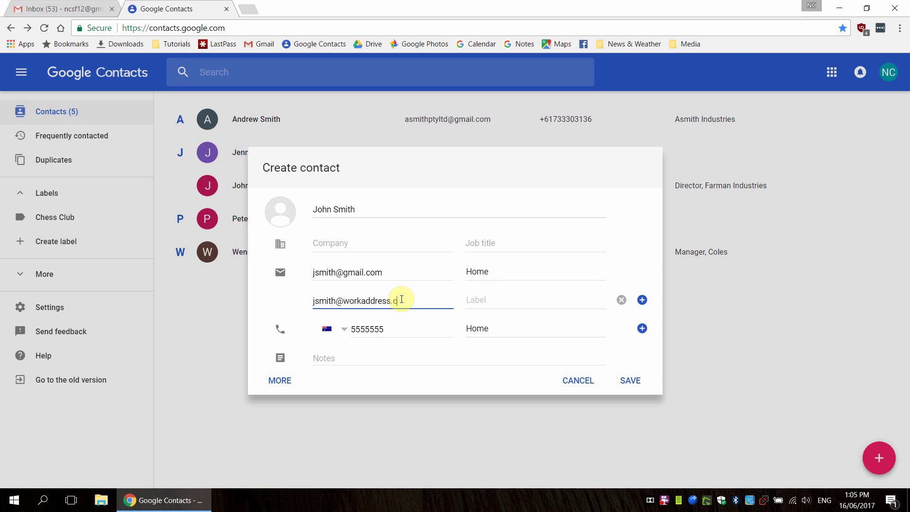
left_click(507, 299)
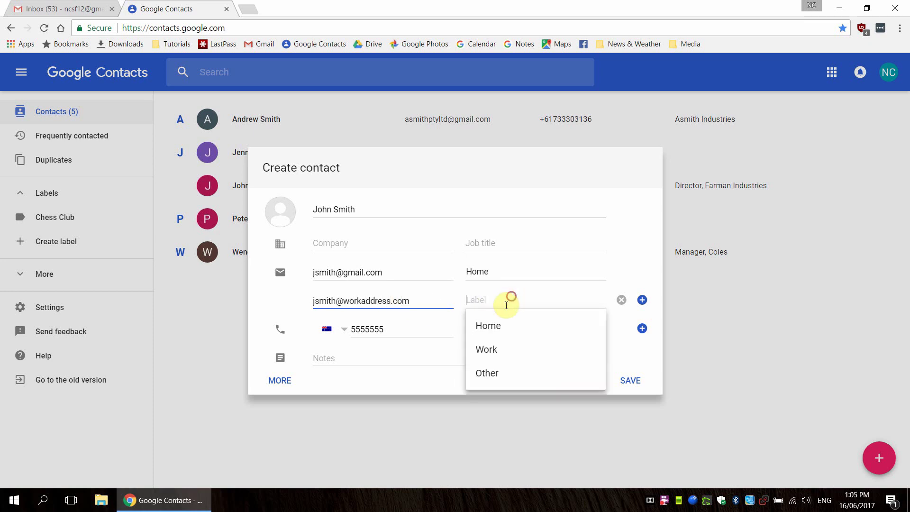
left_click(495, 350)
Step: Add a missing digit to the phone number and add another phone row
left_click(402, 328)
type("5")
left_click(643, 327)
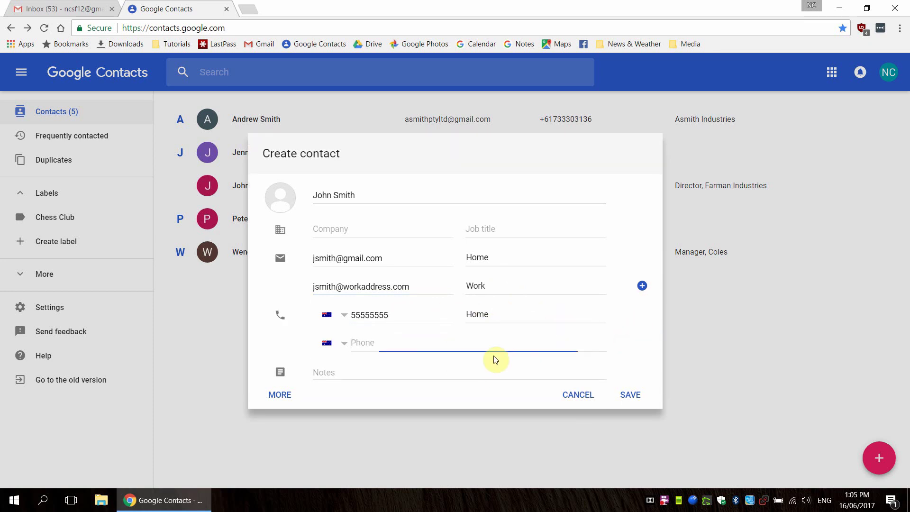
Step: Expand the form with MORE, look through the extra fields, and save the contact
left_click(280, 394)
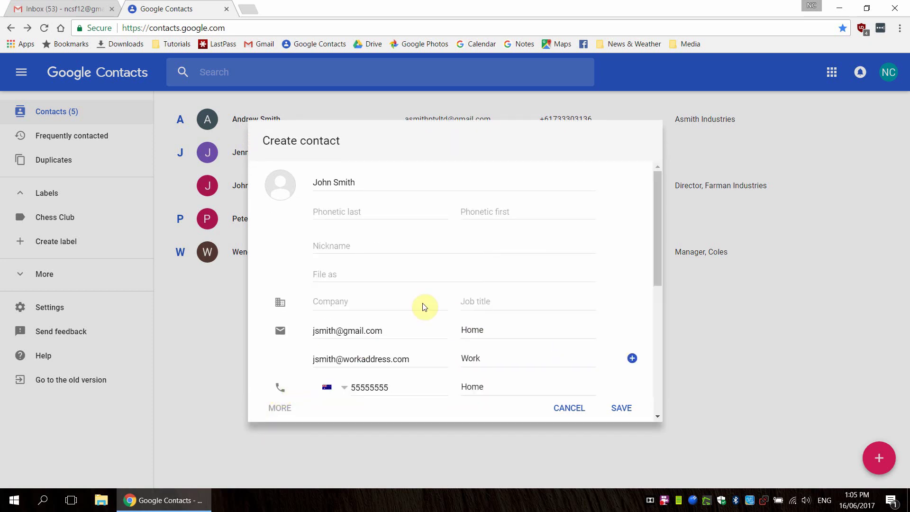
scroll(424, 303, "down", 1)
scroll(424, 303, "down", 5)
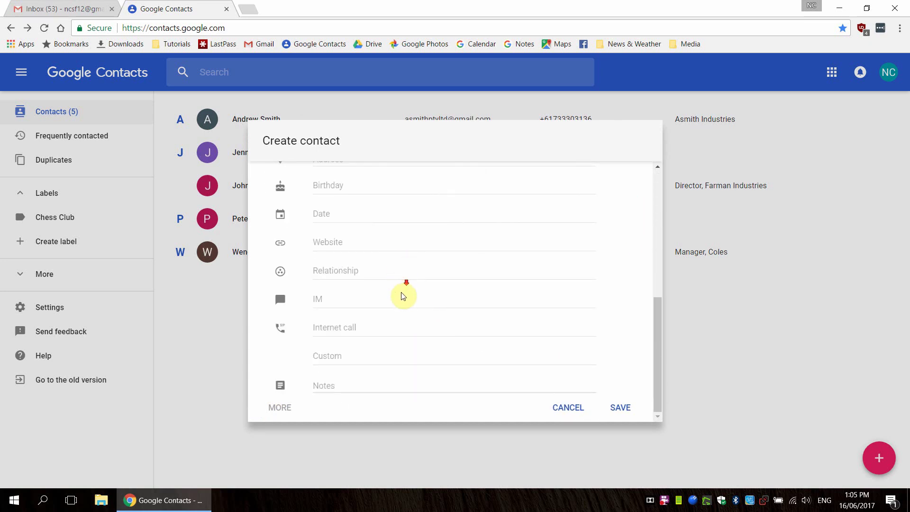
scroll(407, 317, "up", 4)
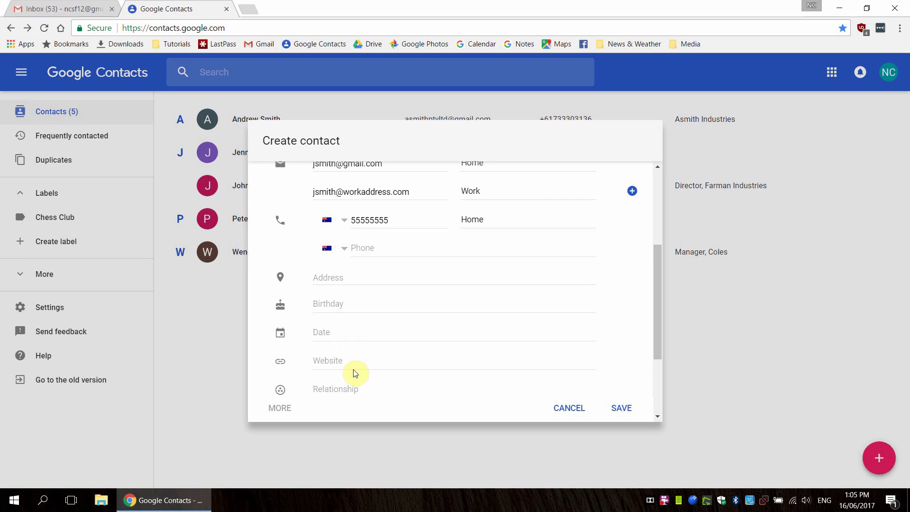
left_click(362, 360)
scroll(360, 332, "down", 3)
scroll(396, 352, "up", 5)
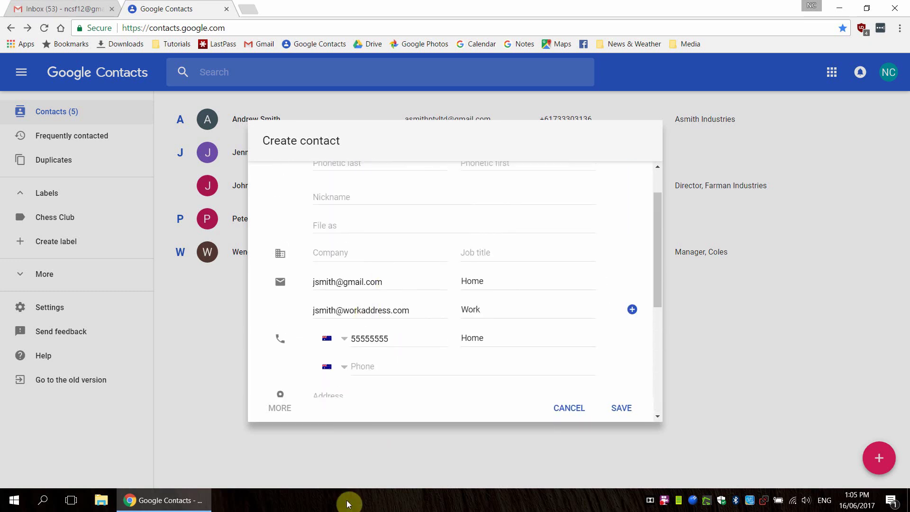
scroll(372, 356, "down", 2)
scroll(353, 327, "up", 4)
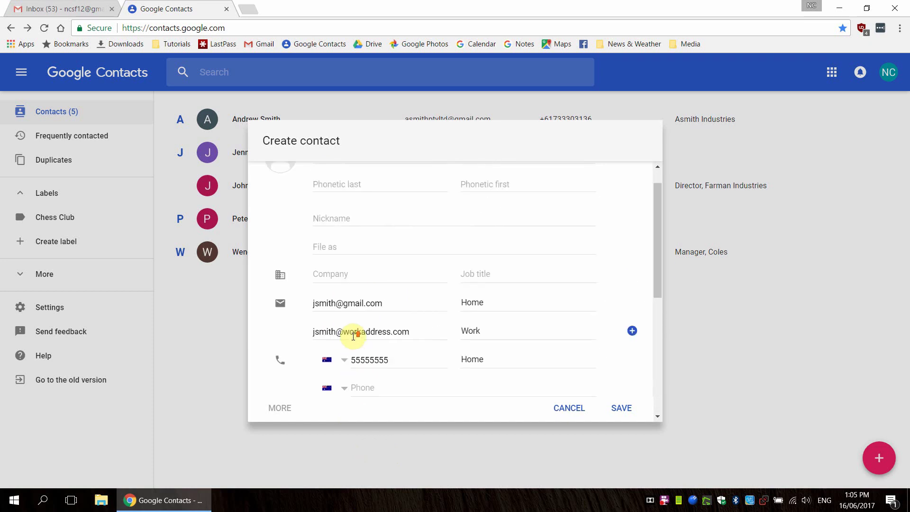
left_click(348, 300)
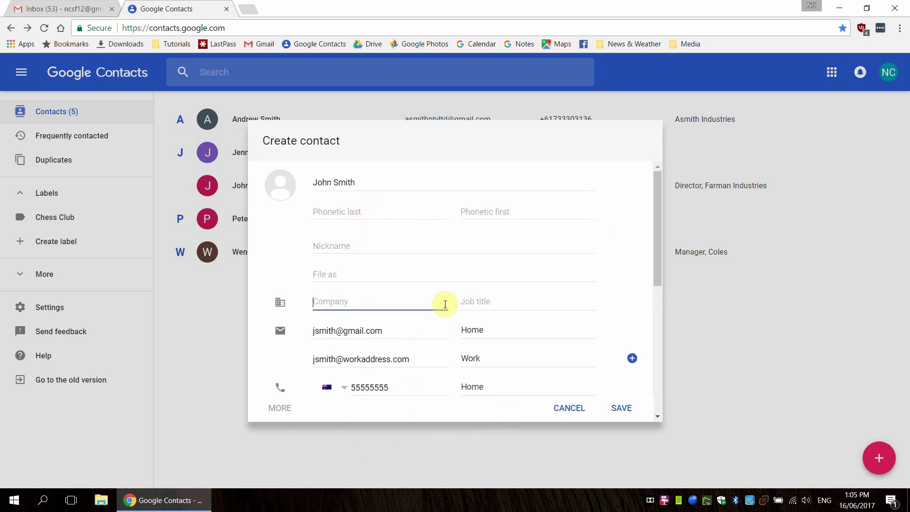
scroll(448, 296, "down", 3)
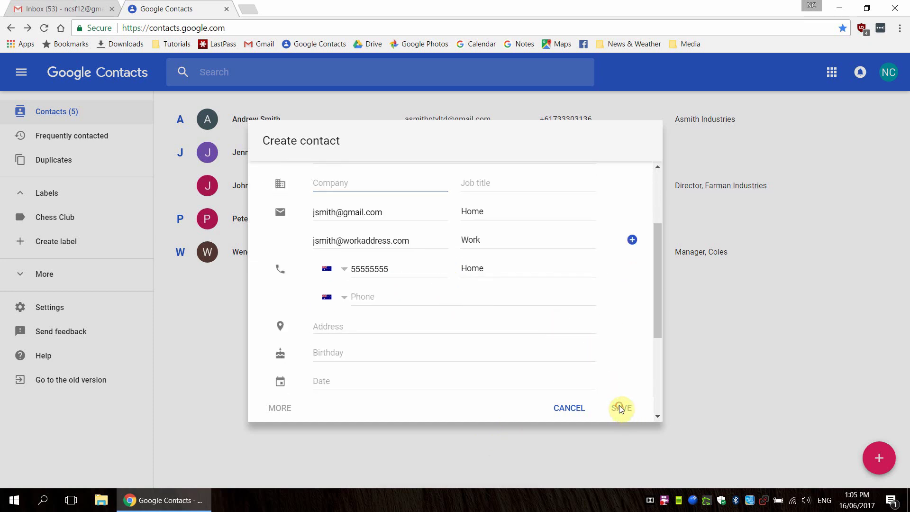
left_click(620, 407)
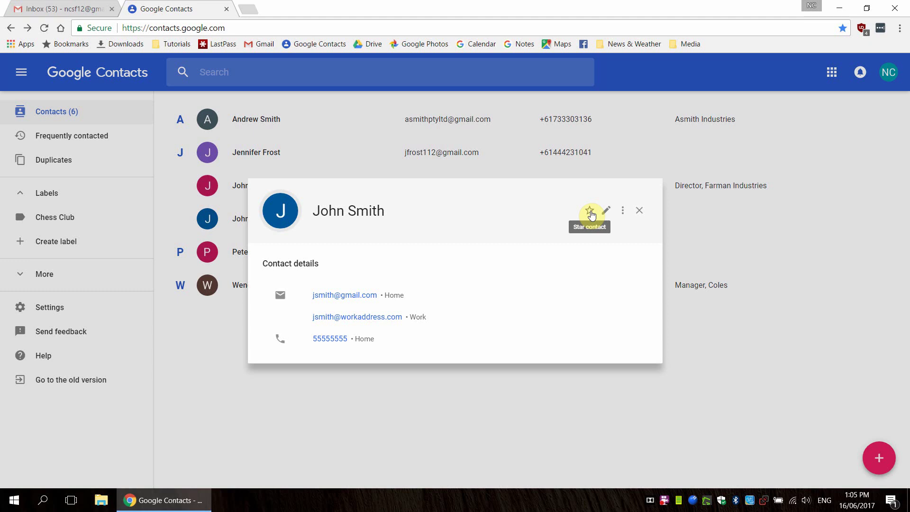
Step: Dismiss the contact card's more-actions menu unused and close the details card
left_click(622, 211)
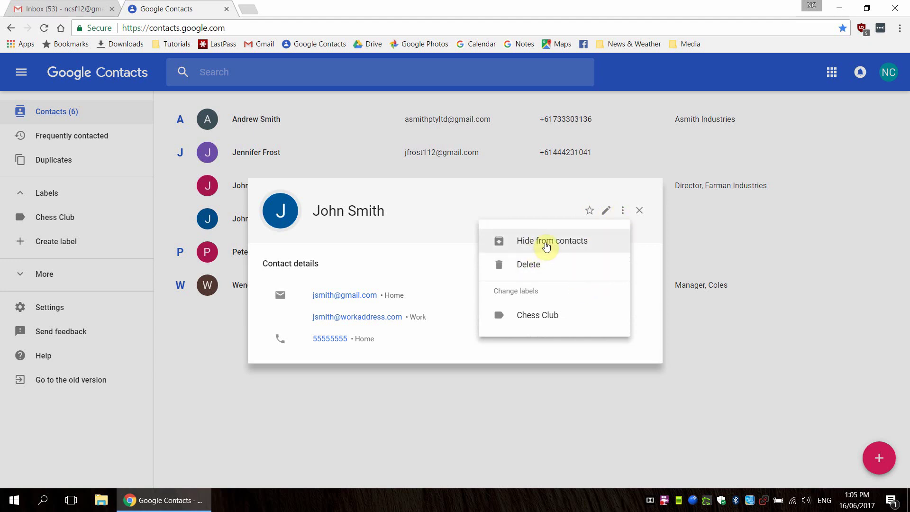
left_click(647, 240)
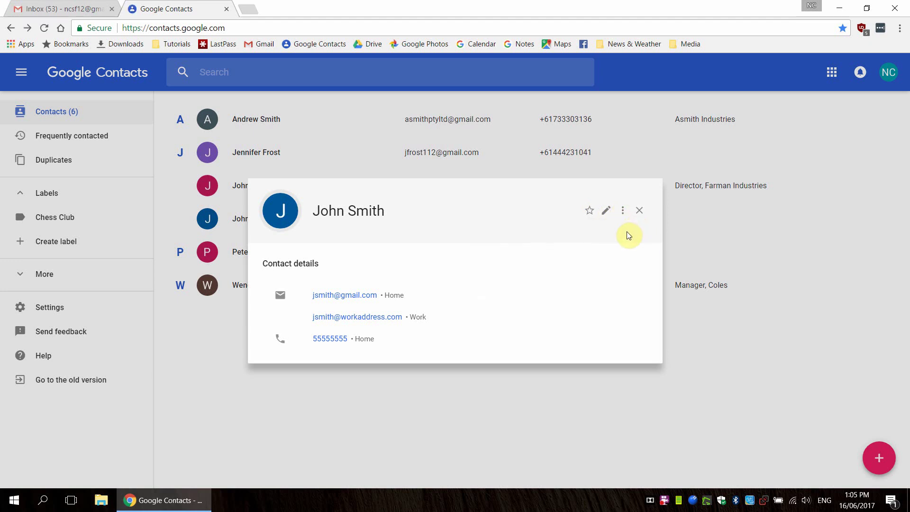
left_click(639, 212)
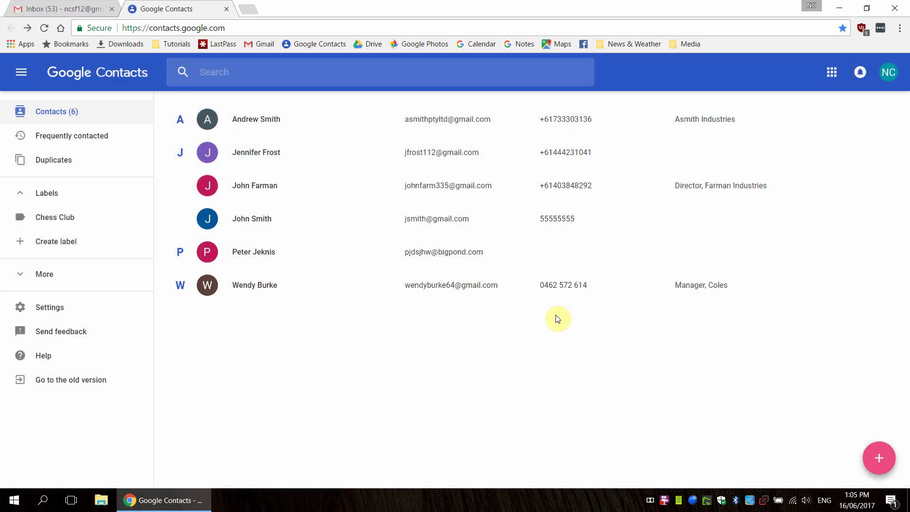
left_click(55, 170)
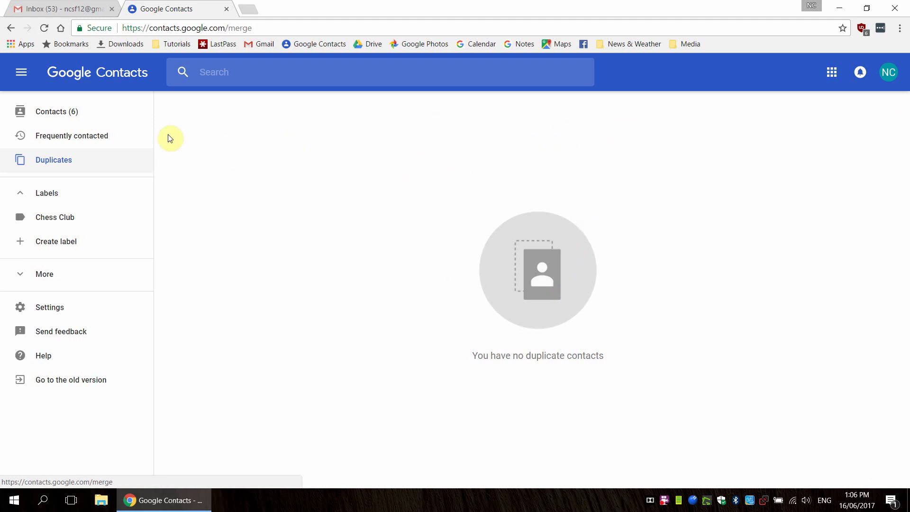
left_click(83, 122)
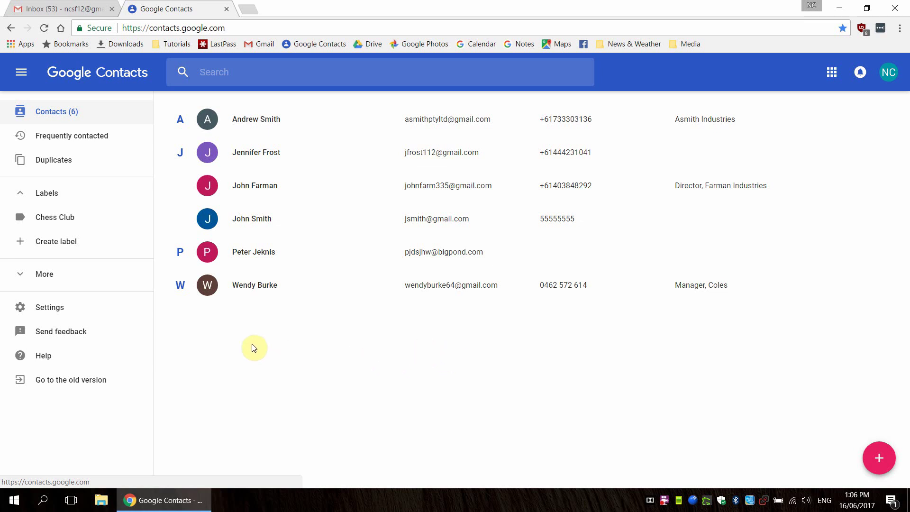
mouse_move(208, 294)
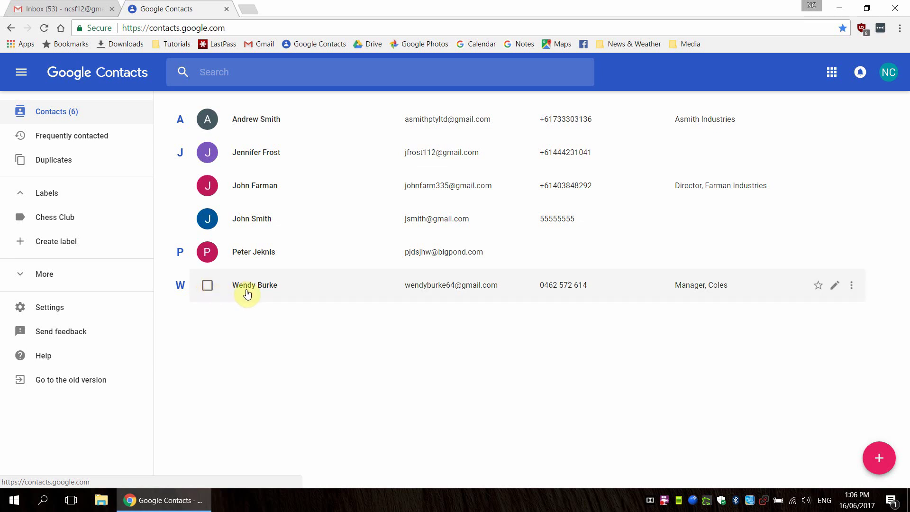
Step: Tick three contacts for labelling, opening and closing the More actions menu once
left_click(208, 289)
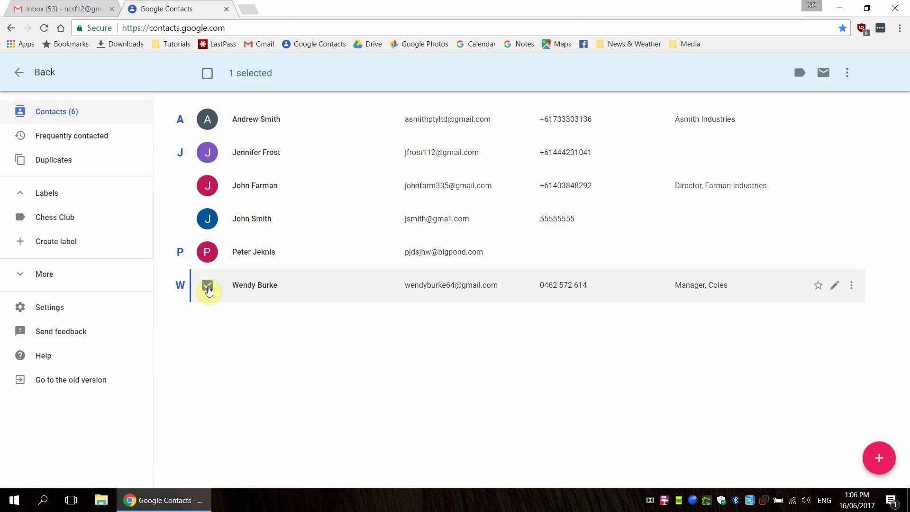
left_click(209, 258)
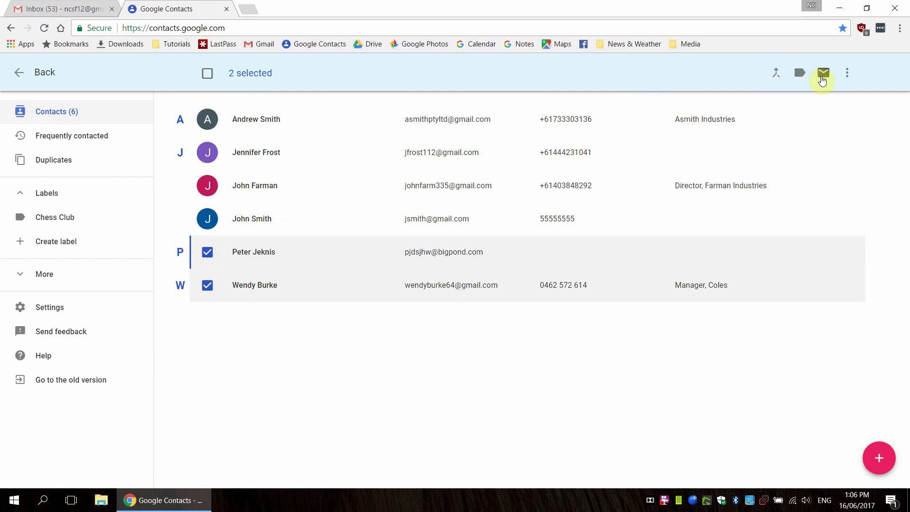
left_click(846, 76)
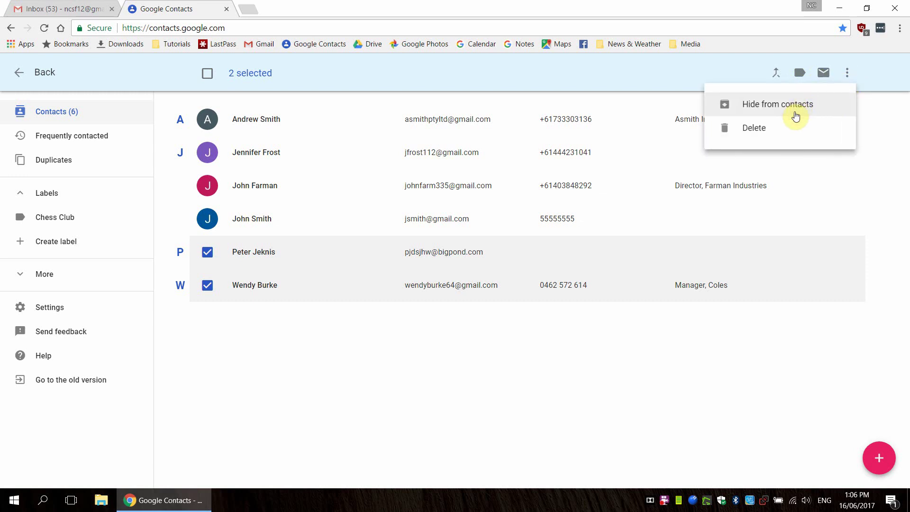
left_click(850, 74)
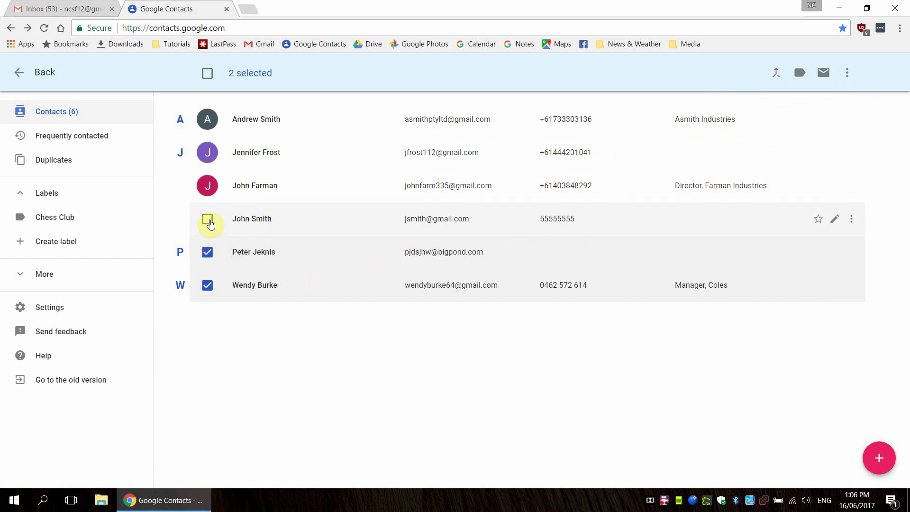
left_click(207, 220)
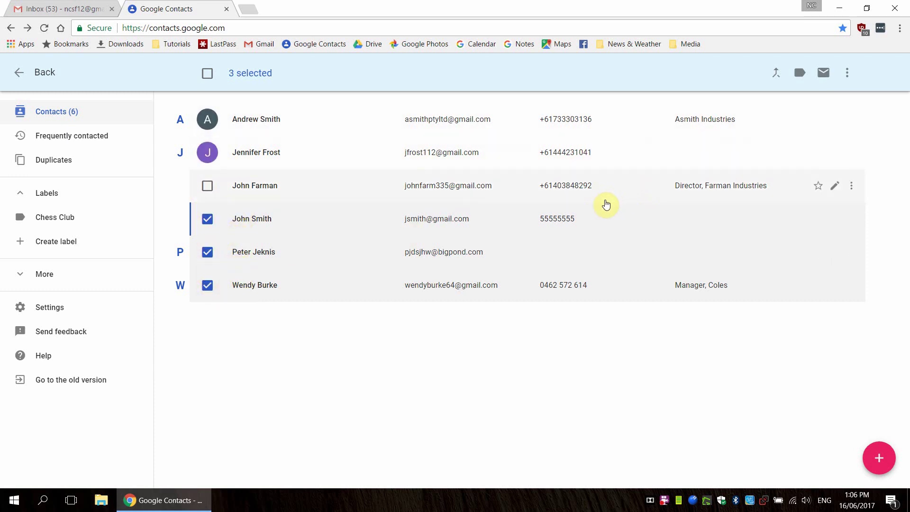
Step: Create a 'Close Friends' label for the three selected contacts and view its list
left_click(799, 74)
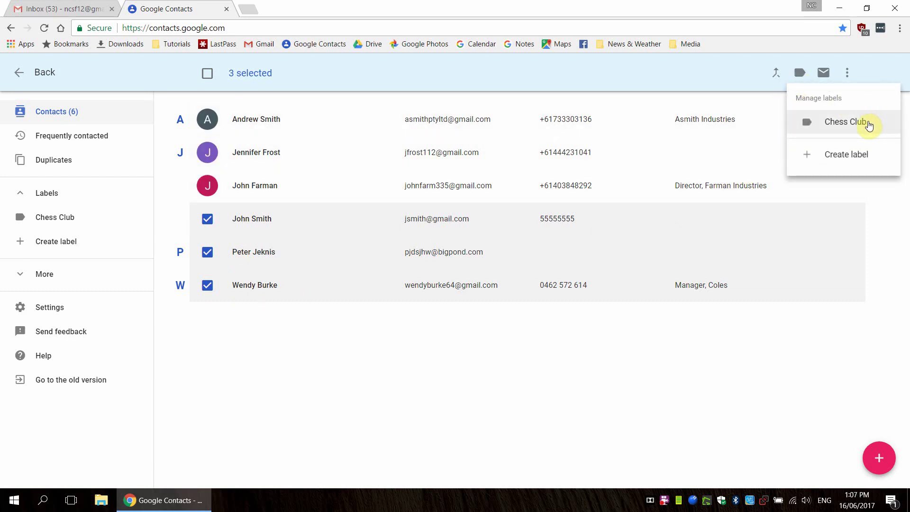
left_click(830, 158)
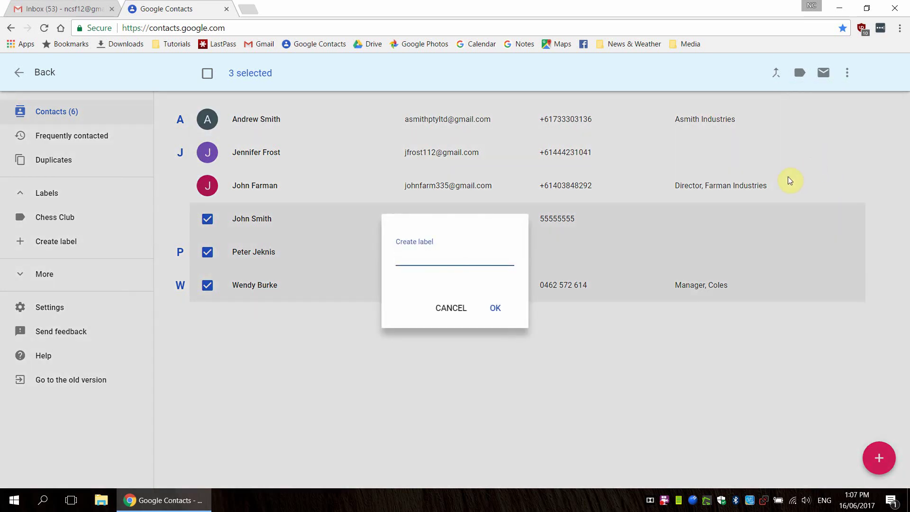
type("Close Friends")
left_click(503, 316)
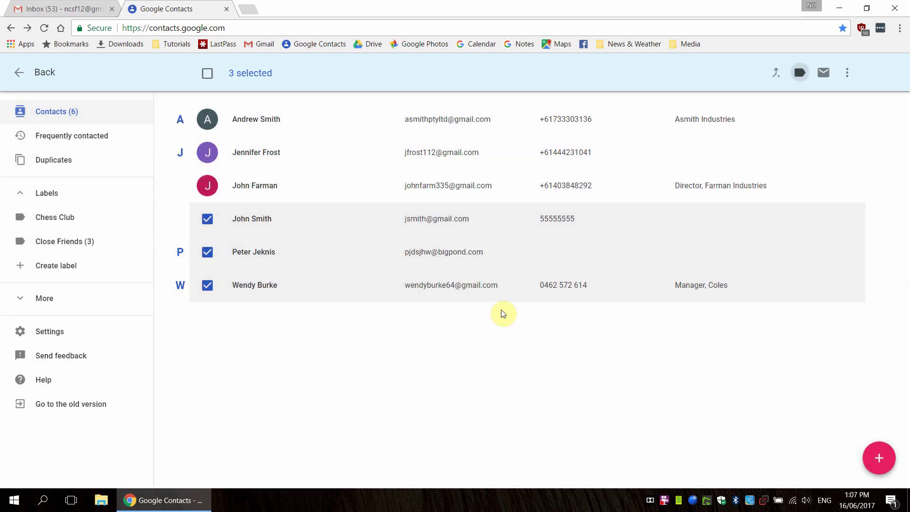
left_click(69, 252)
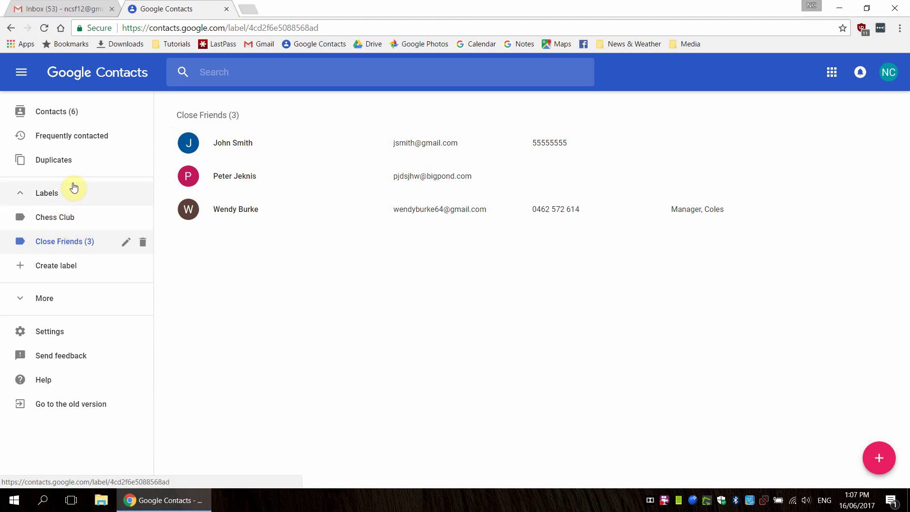
Step: From the full six-contact list, tick two contacts and apply the Chess Club label
left_click(60, 110)
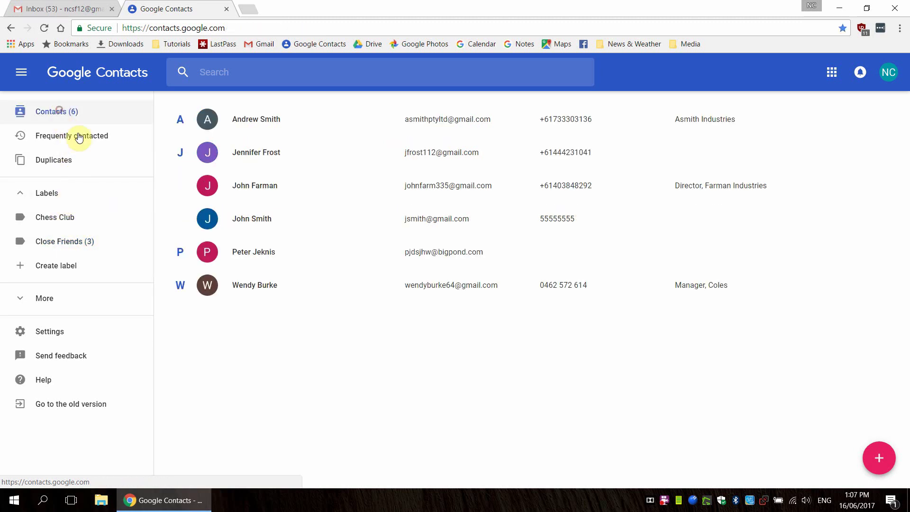
left_click_drag(279, 160, 257, 160)
left_click(209, 153)
left_click(209, 188)
left_click(801, 75)
left_click(803, 123)
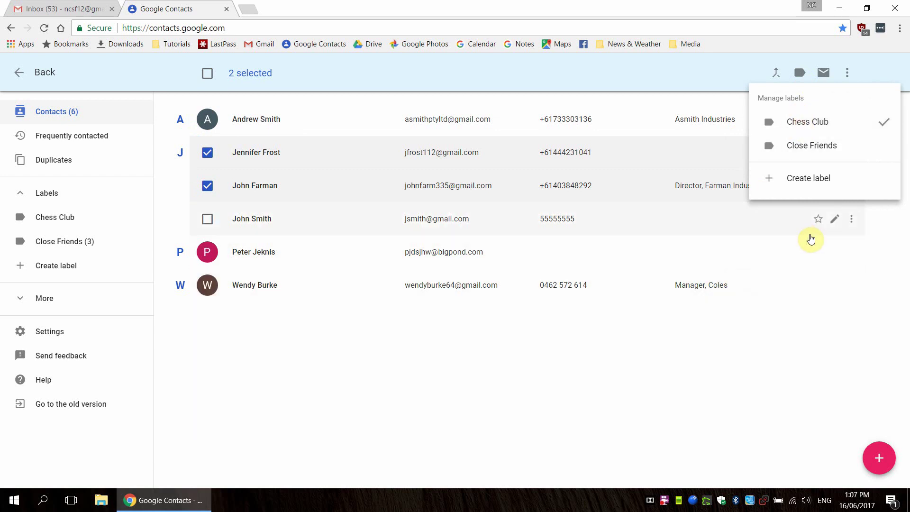
left_click(719, 384)
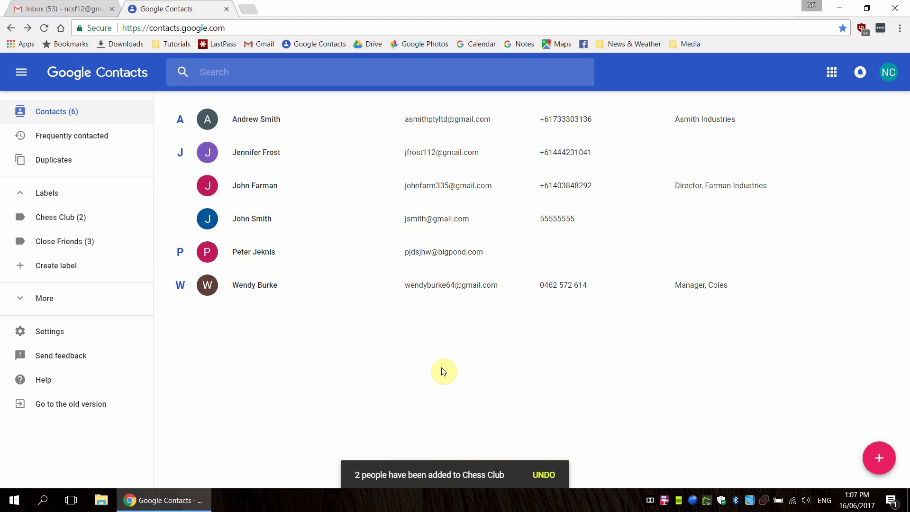
Step: In the Gmail tab, compose a new full-screen message and add a Bcc line
left_click(79, 9)
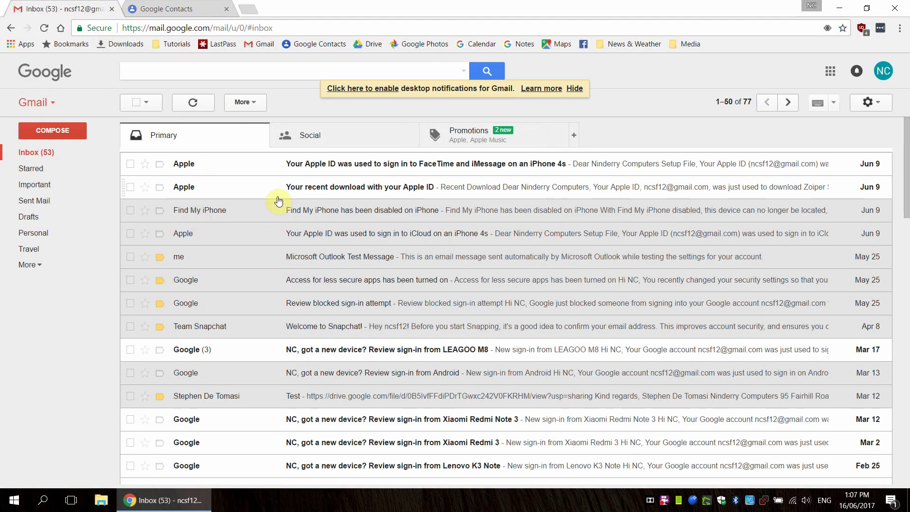
left_click(55, 131)
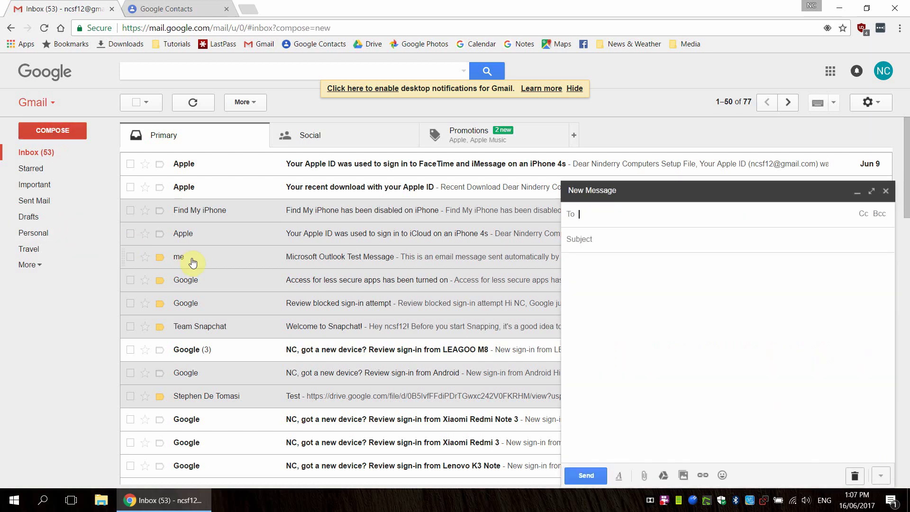
left_click(873, 193)
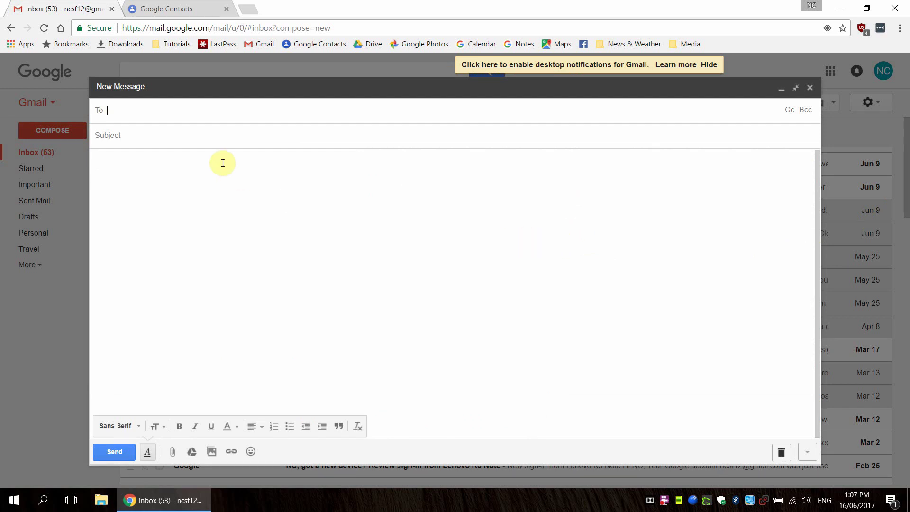
left_click(136, 110)
left_click(102, 115)
left_click(805, 111)
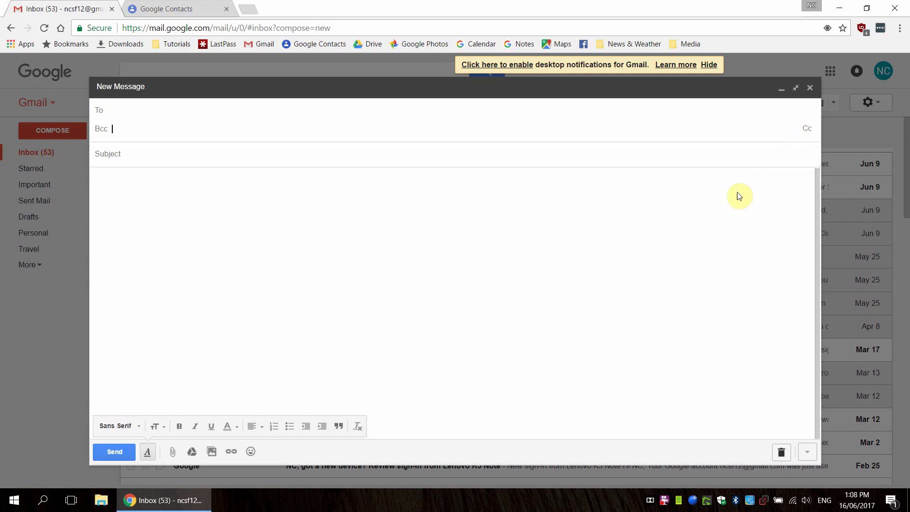
Step: Open the Bcc contact picker, then tick and untick three contacts under My contacts
left_click(101, 133)
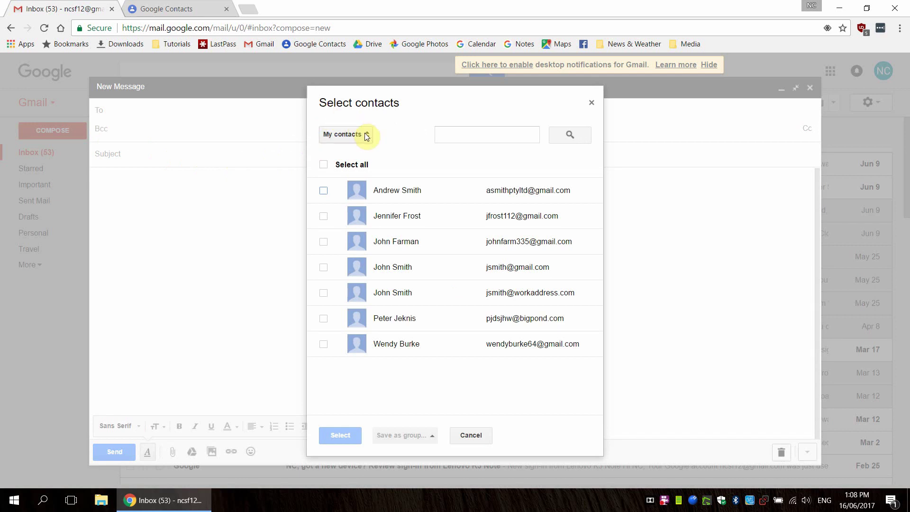
left_click(322, 293)
left_click(323, 267)
left_click(323, 242)
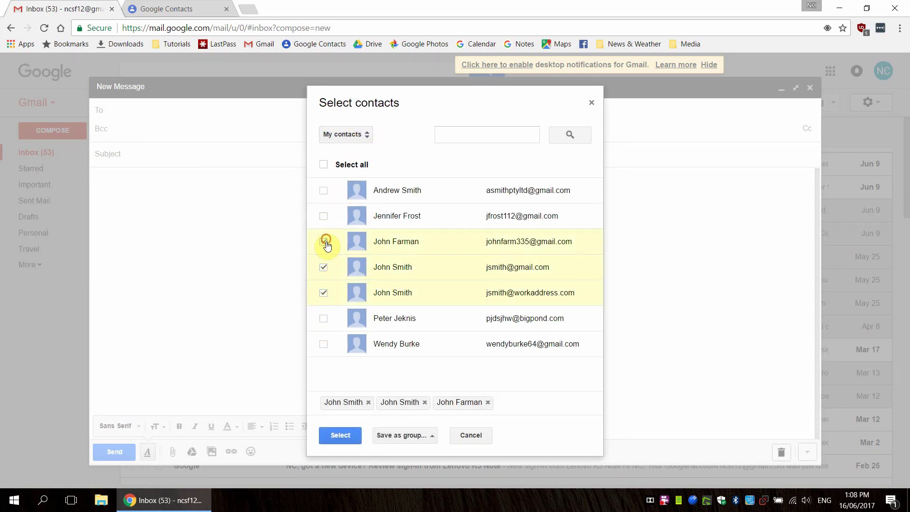
left_click(323, 292)
left_click(324, 266)
left_click(324, 243)
Step: Filter the picker to Close Friends, select all, and untick the work-address duplicate
left_click(356, 134)
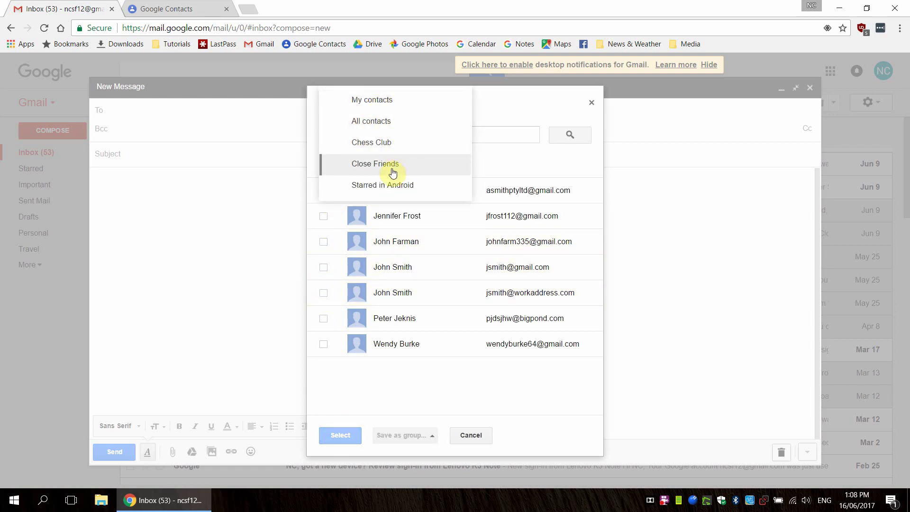
left_click(379, 164)
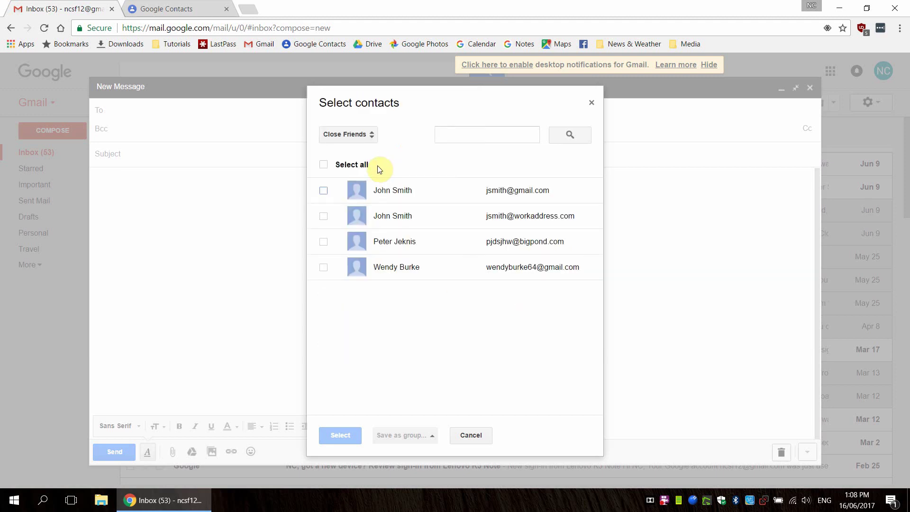
left_click(324, 165)
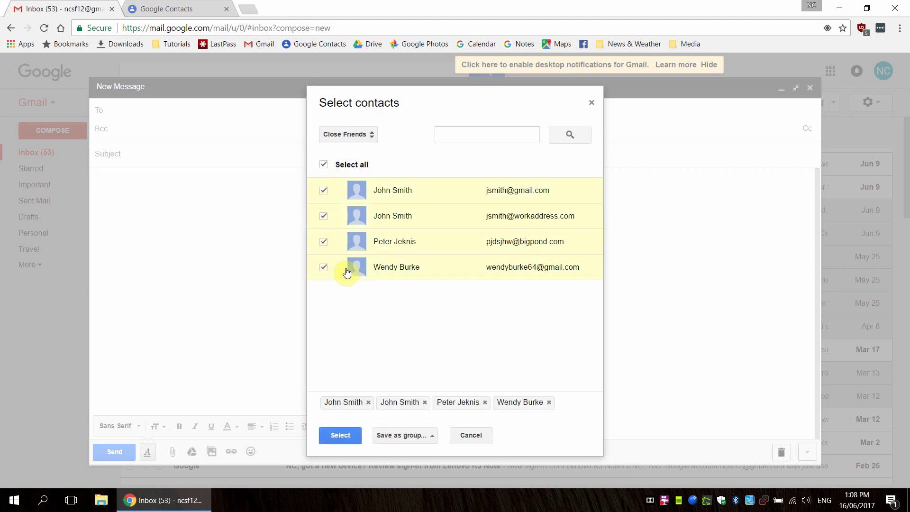
left_click(323, 217)
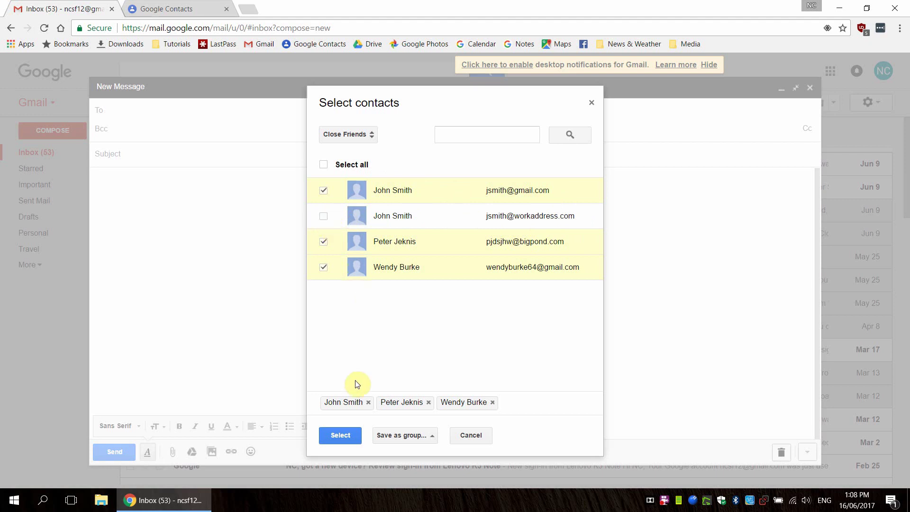
Step: Put the chosen Close Friends contacts on Bcc and give the message the subject 'Type my email'
left_click(340, 436)
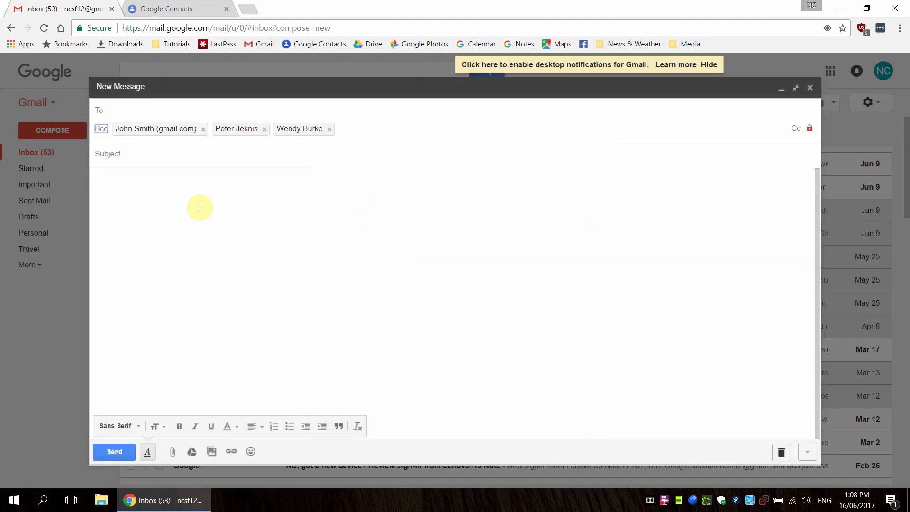
left_click(137, 158)
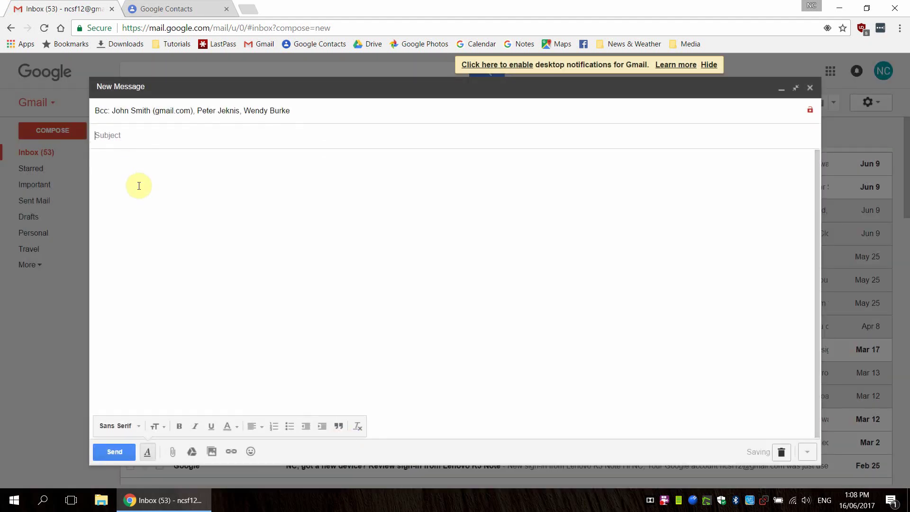
type("Type my email")
left_click(138, 185)
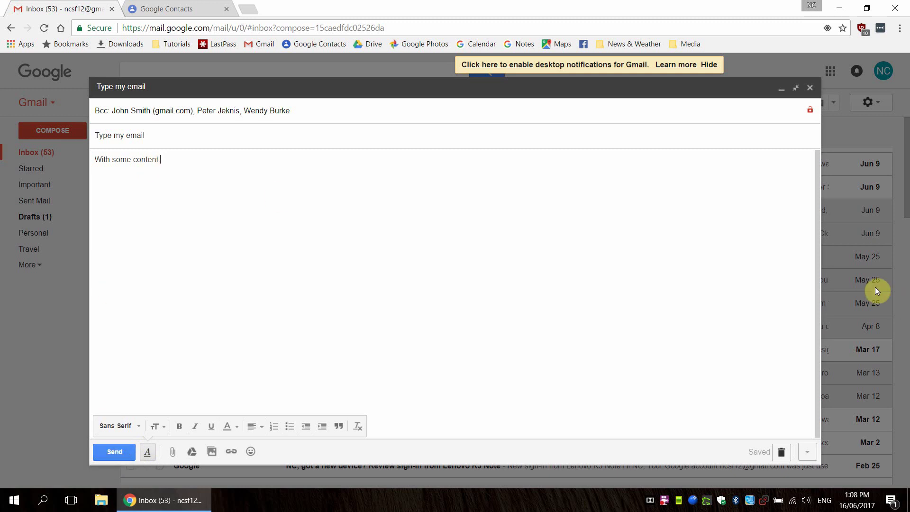
Step: Discard the Close Friends draft with the trash icon, returning to the 77-conversation inbox
left_click(782, 452)
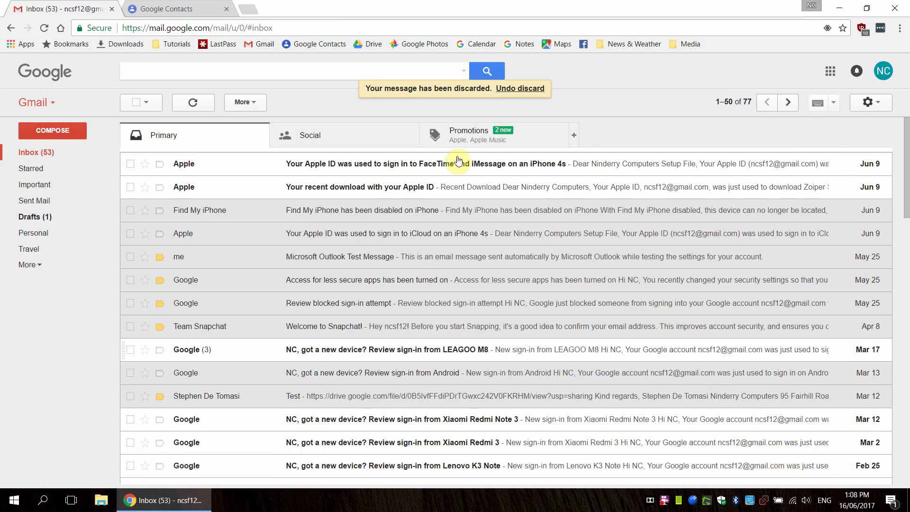